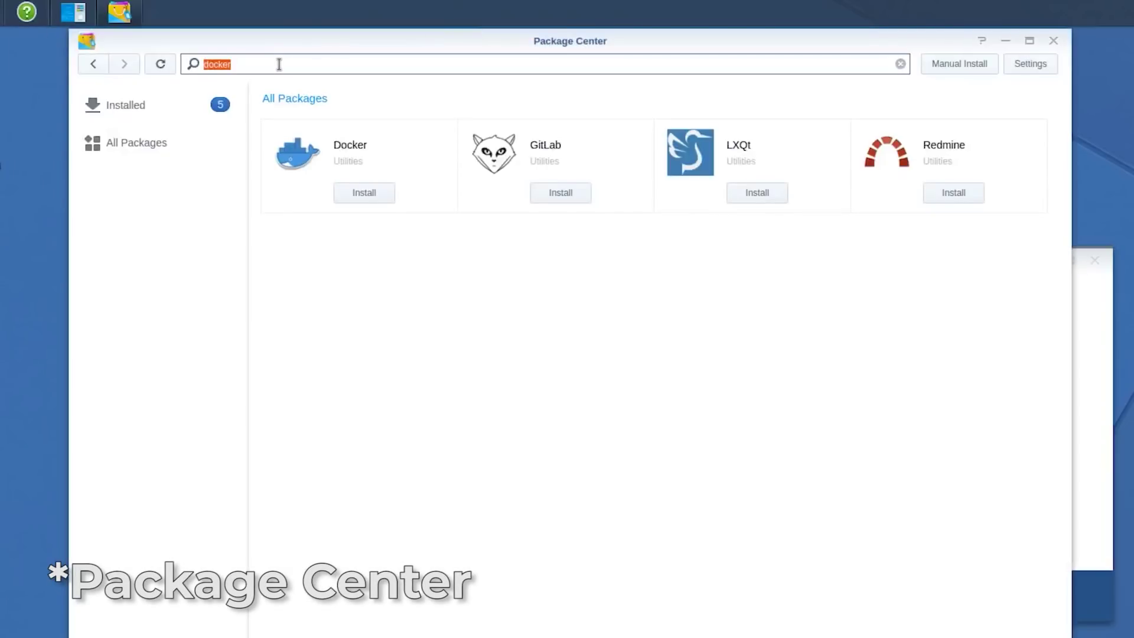
Step: Search Package Center for 'pihole', then 'docker', and launch the installed Docker package
text(e)
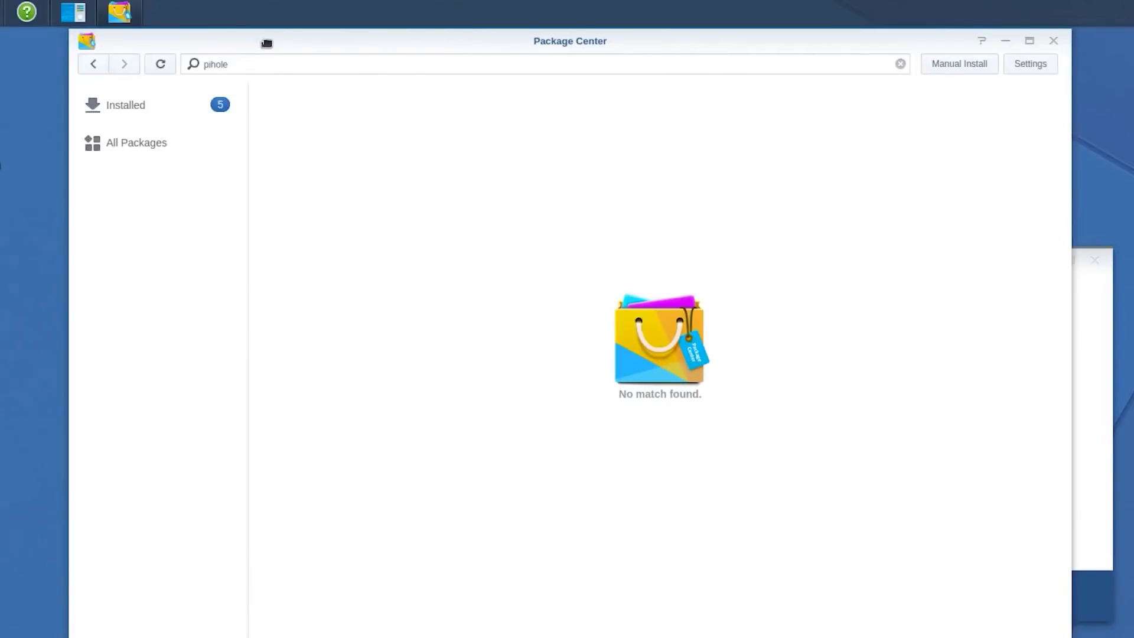
click(261, 67)
text(doc)
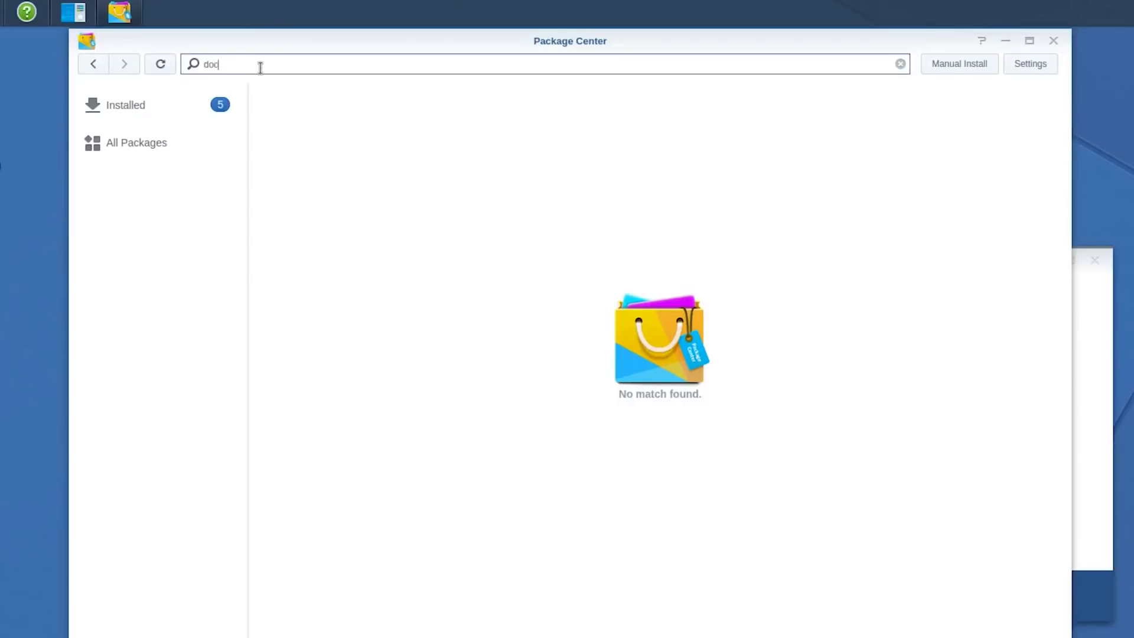
text(ker)
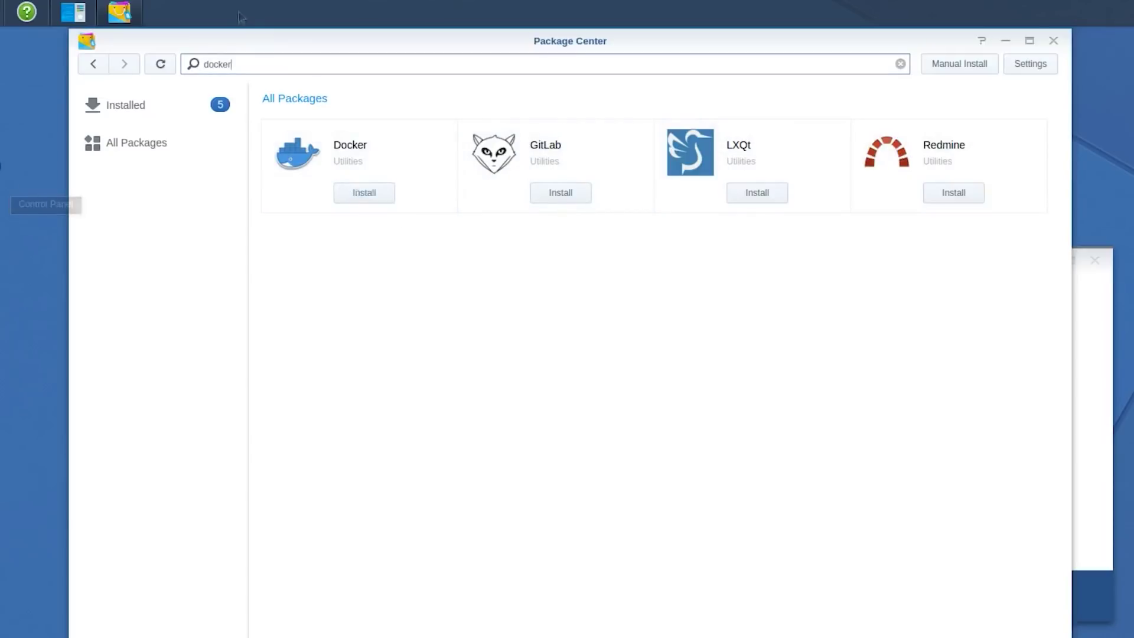
click(355, 193)
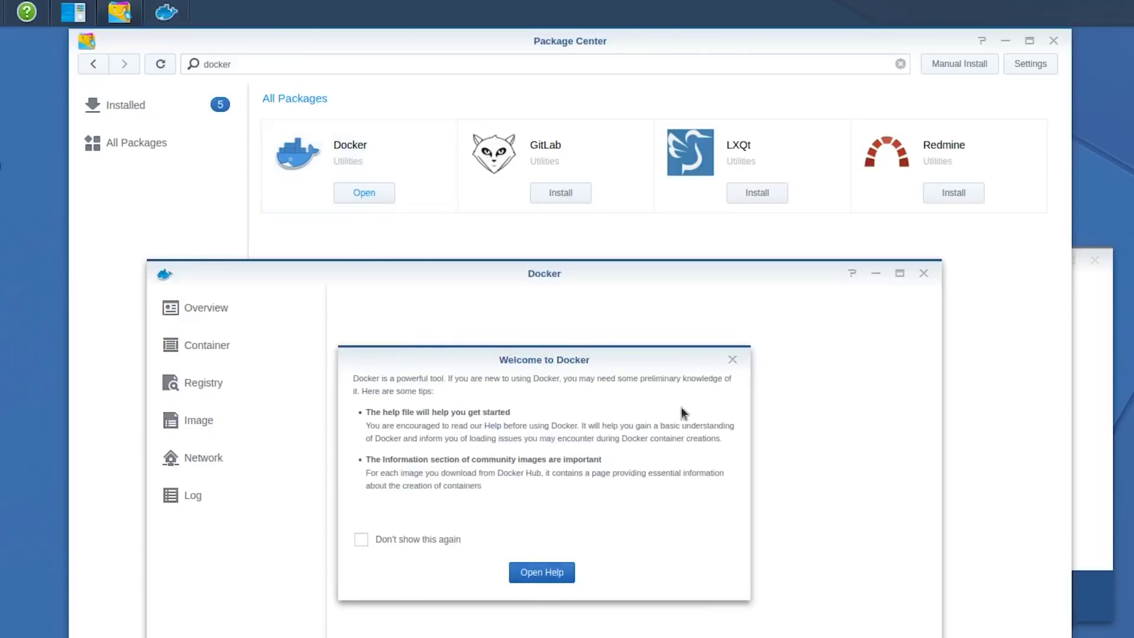
Step: Download the official pihole/pihole image from the Docker Registry and reach the container's advanced settings
click(732, 359)
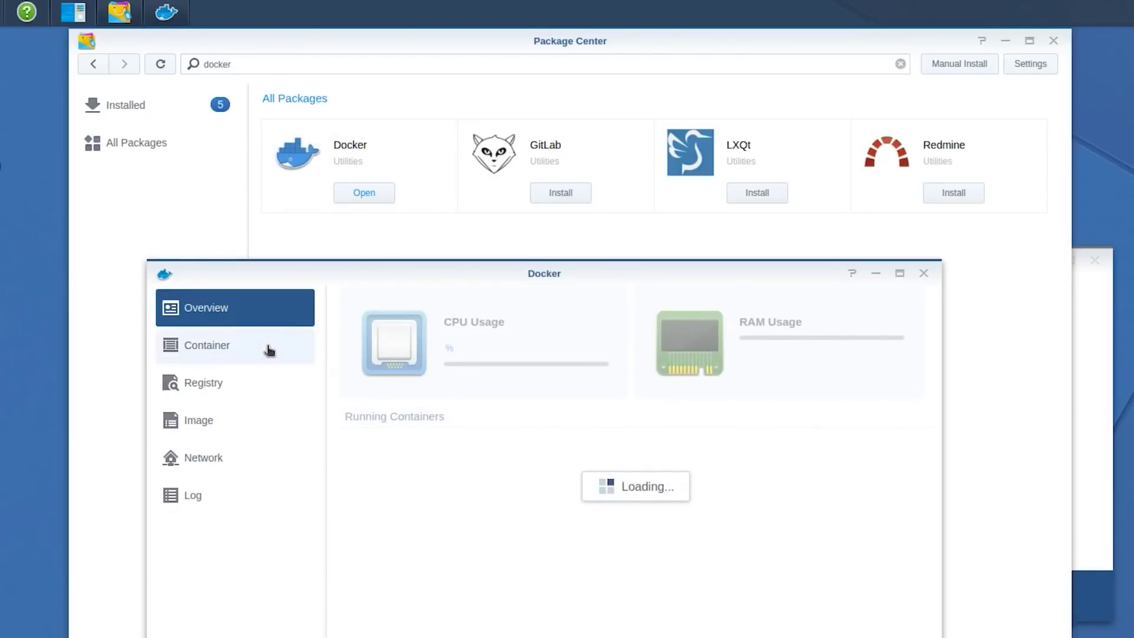
click(269, 381)
text(pihole)
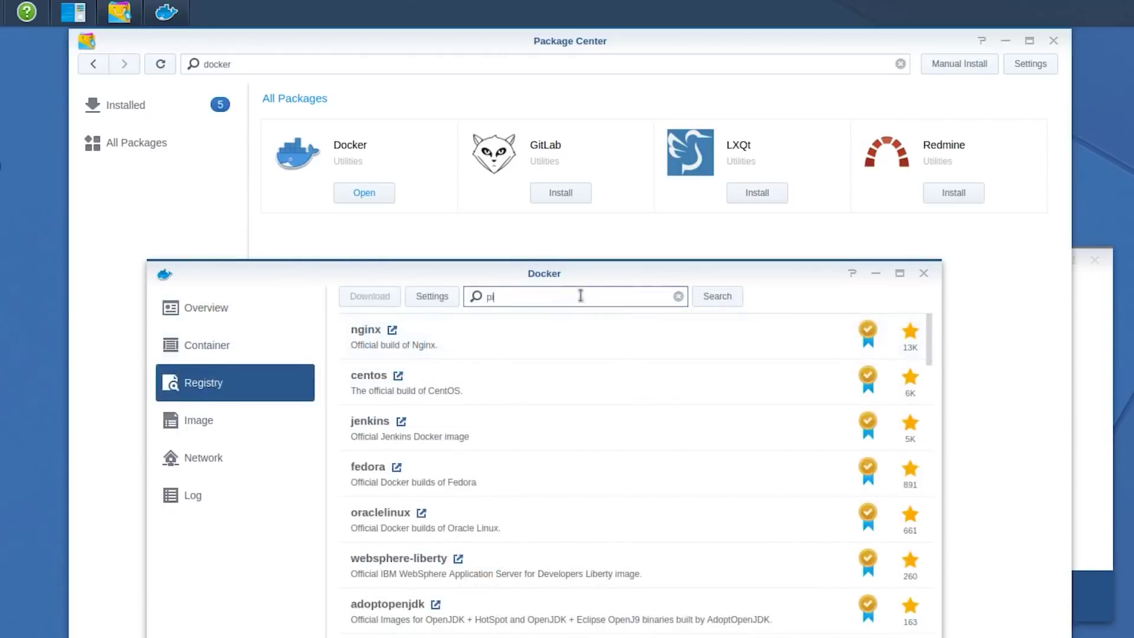
click(737, 300)
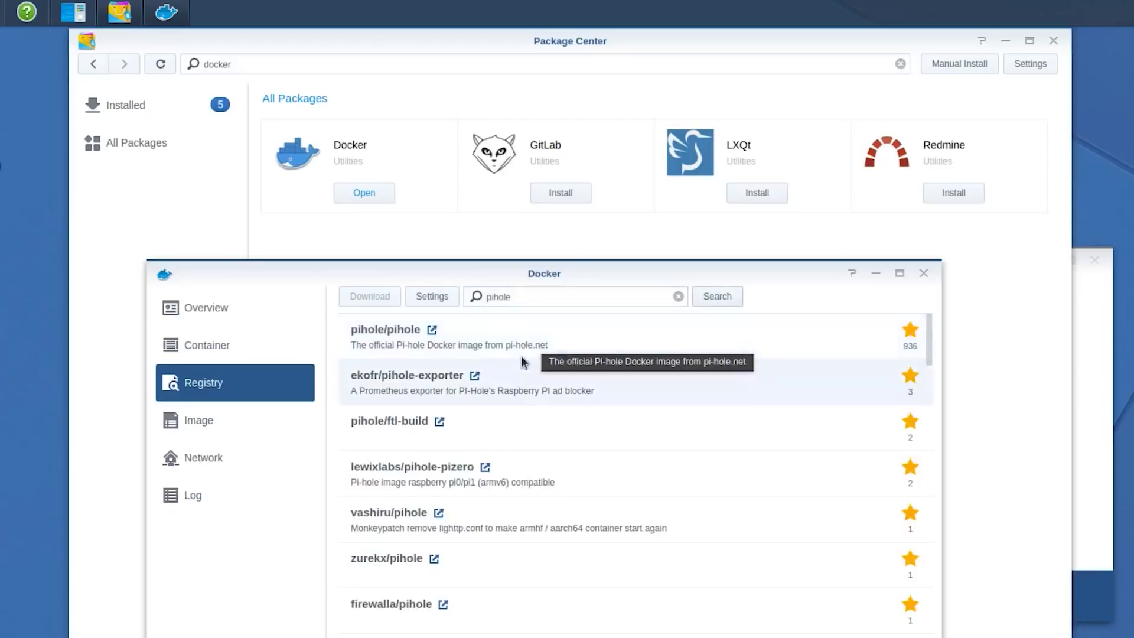
click(514, 349)
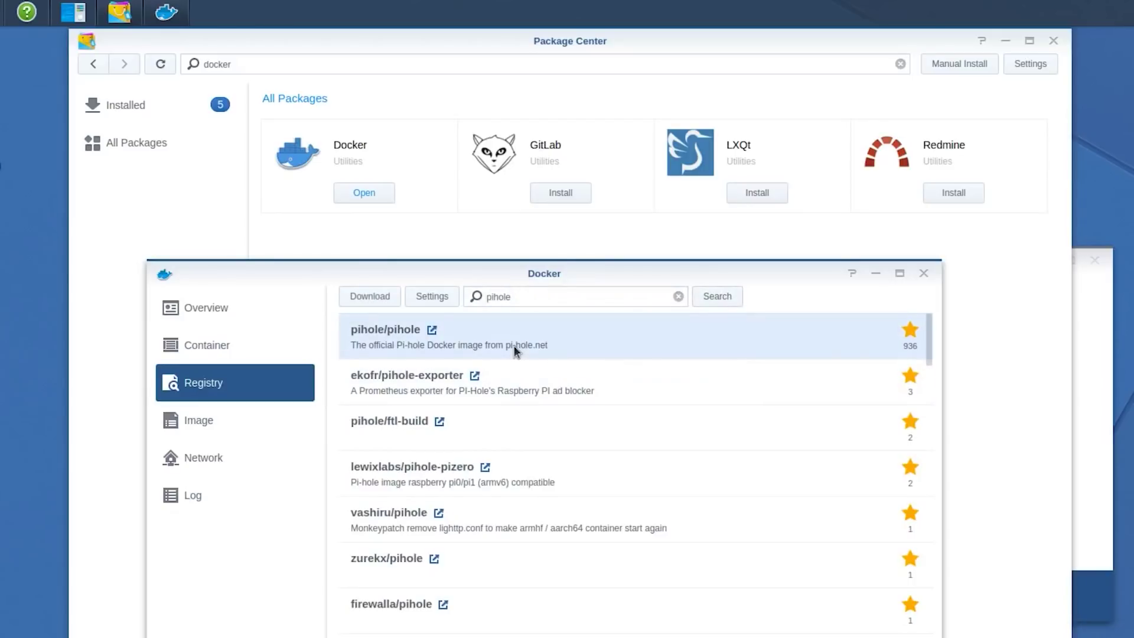
click(374, 292)
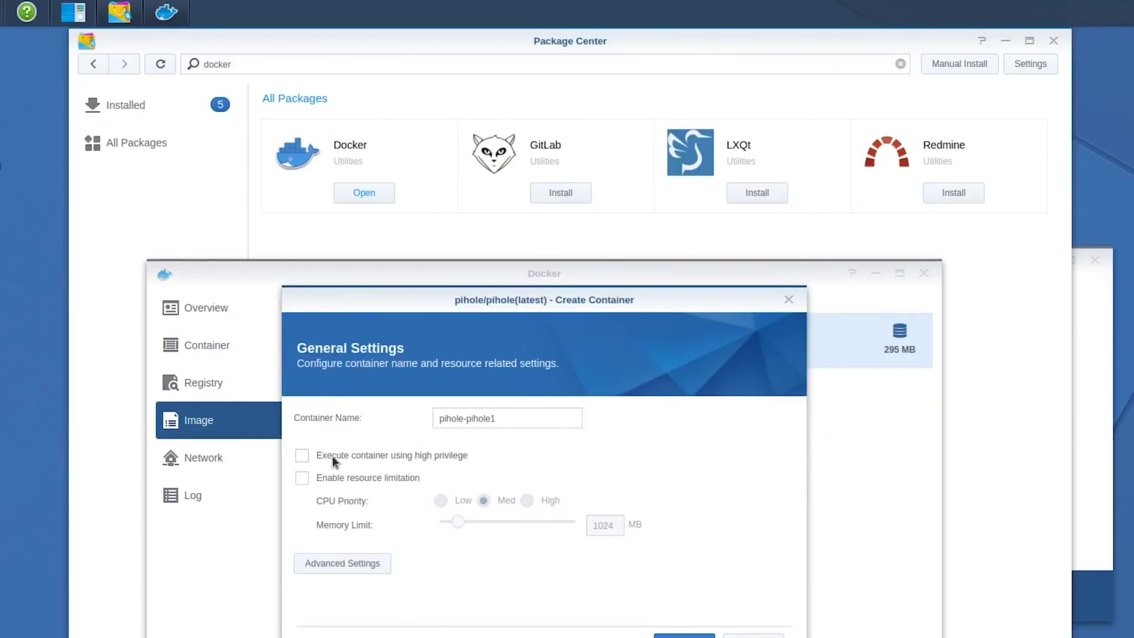
click(344, 562)
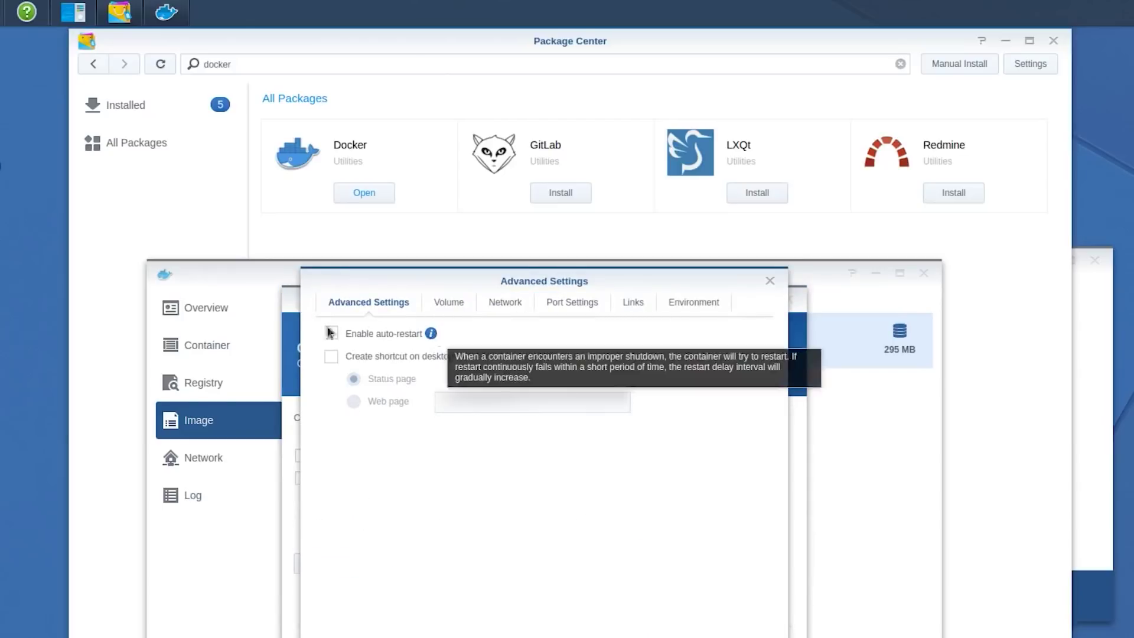
Step: Review the container's volumes and environment variables, and change local port 67 to 69
click(457, 311)
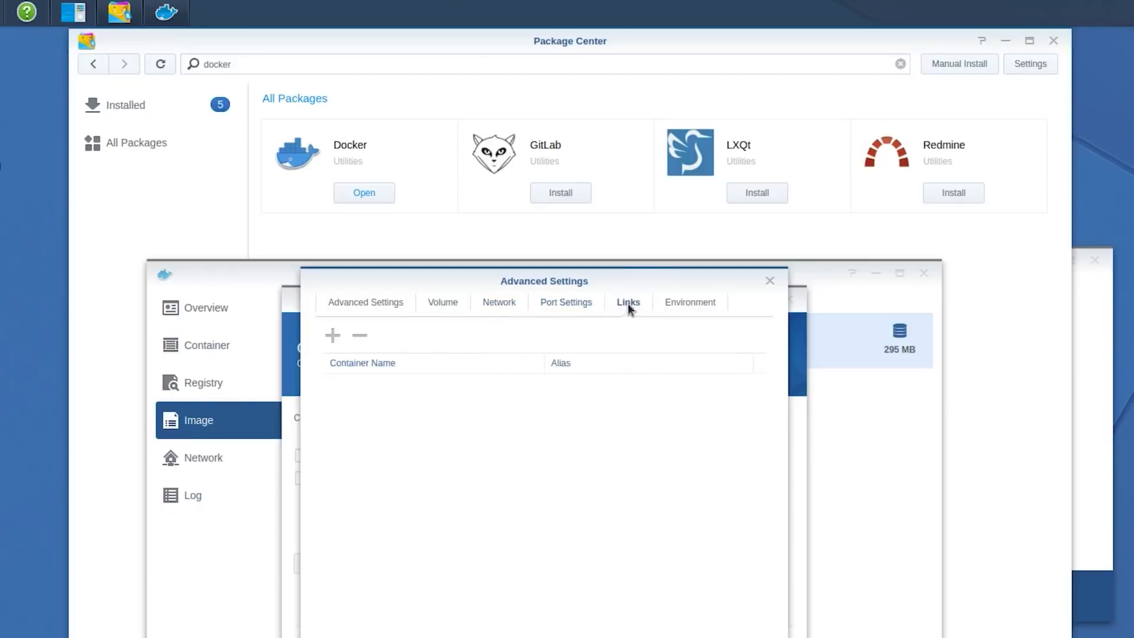
click(667, 302)
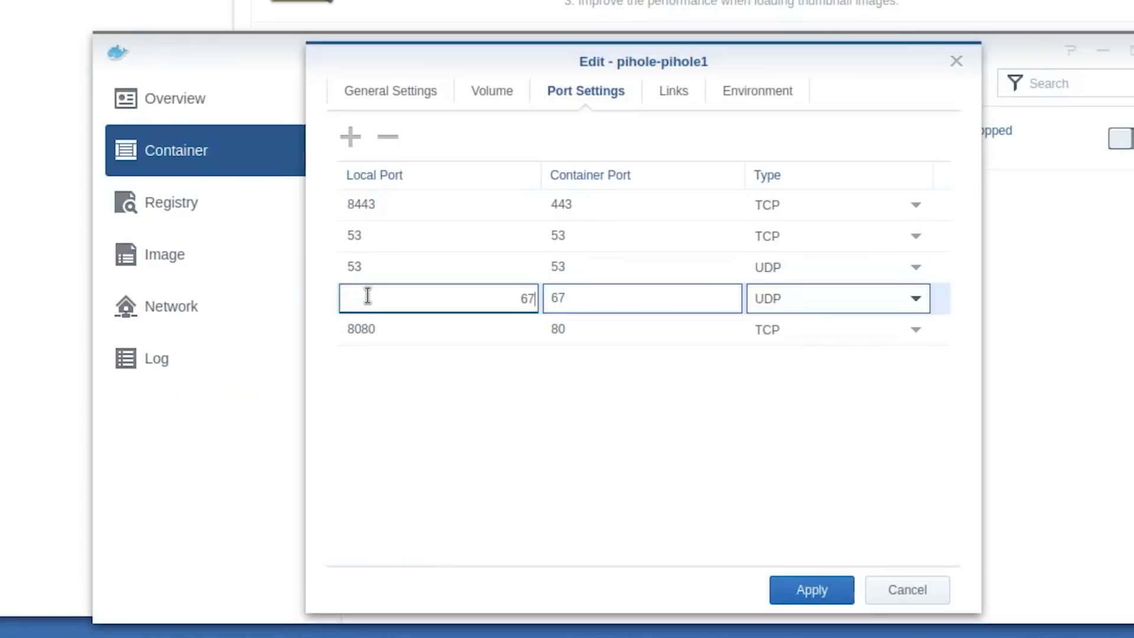
key(BackSpace)
text(9)
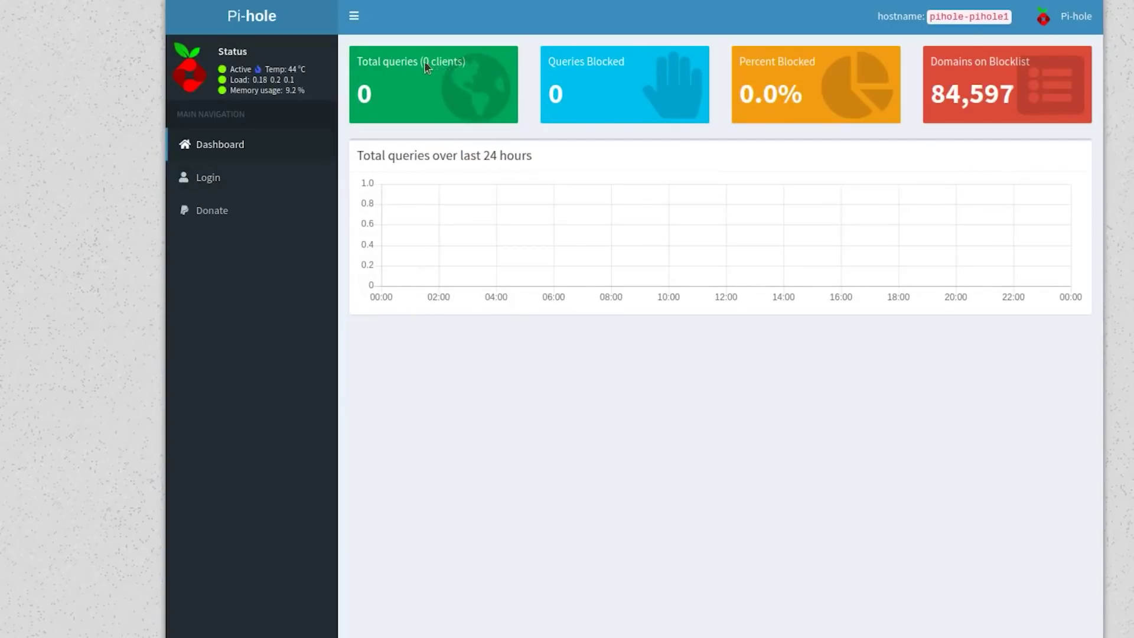
Step: Bring the Pi-hole dashboard back to full view from the Activities window overview
key(super)
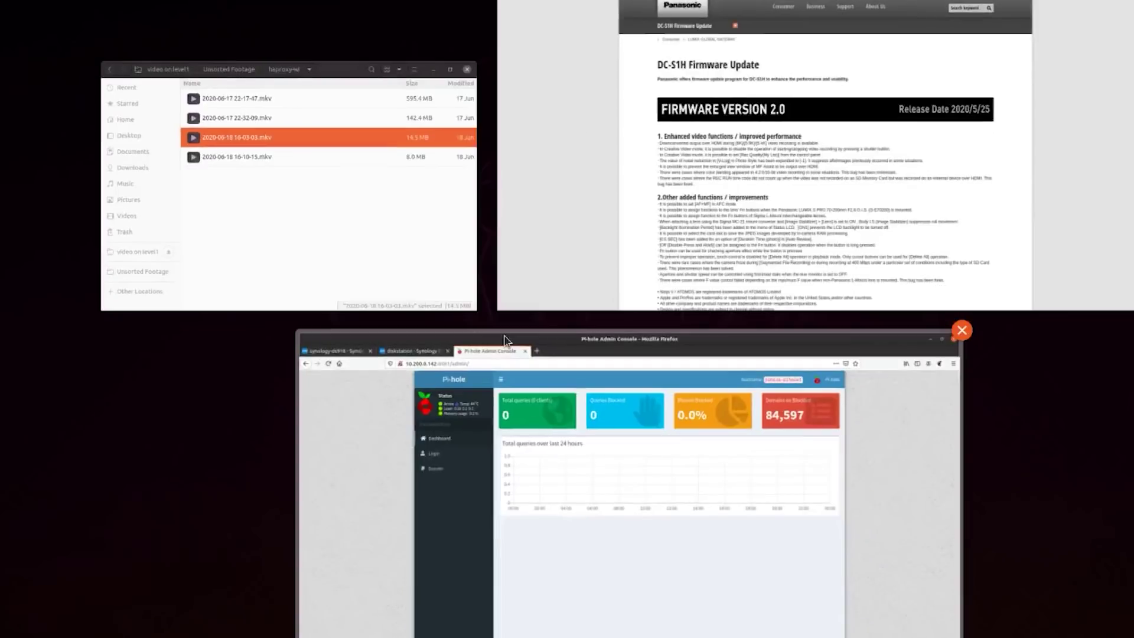
click(504, 339)
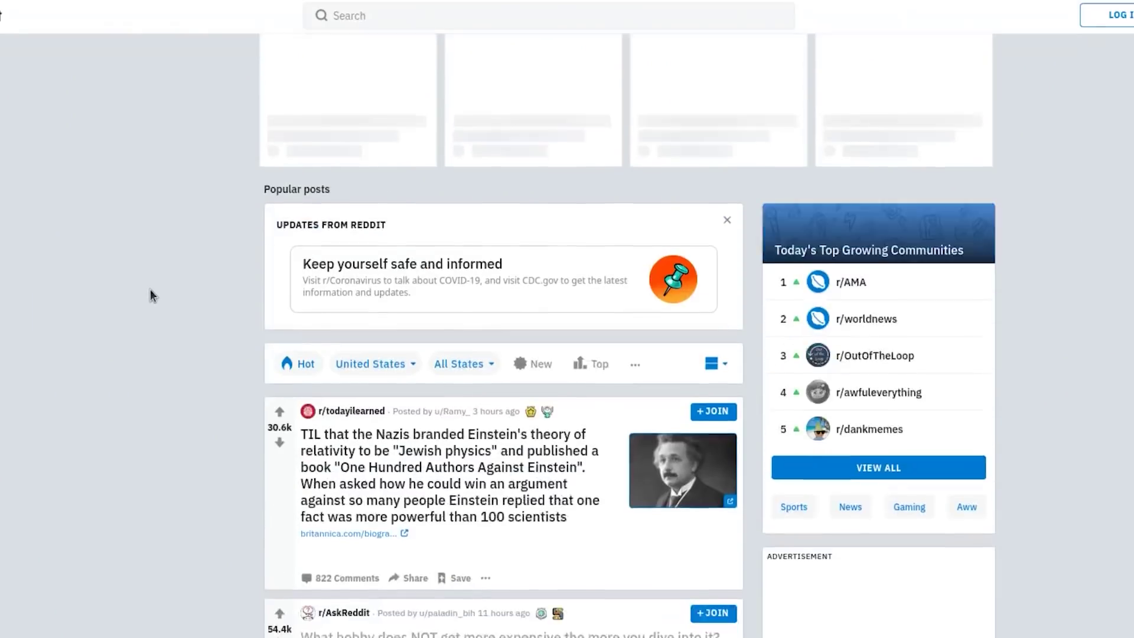
Step: Scroll down the Reddit popular feed, checking that the ad slots stay empty
scroll(222, 316, down, 2)
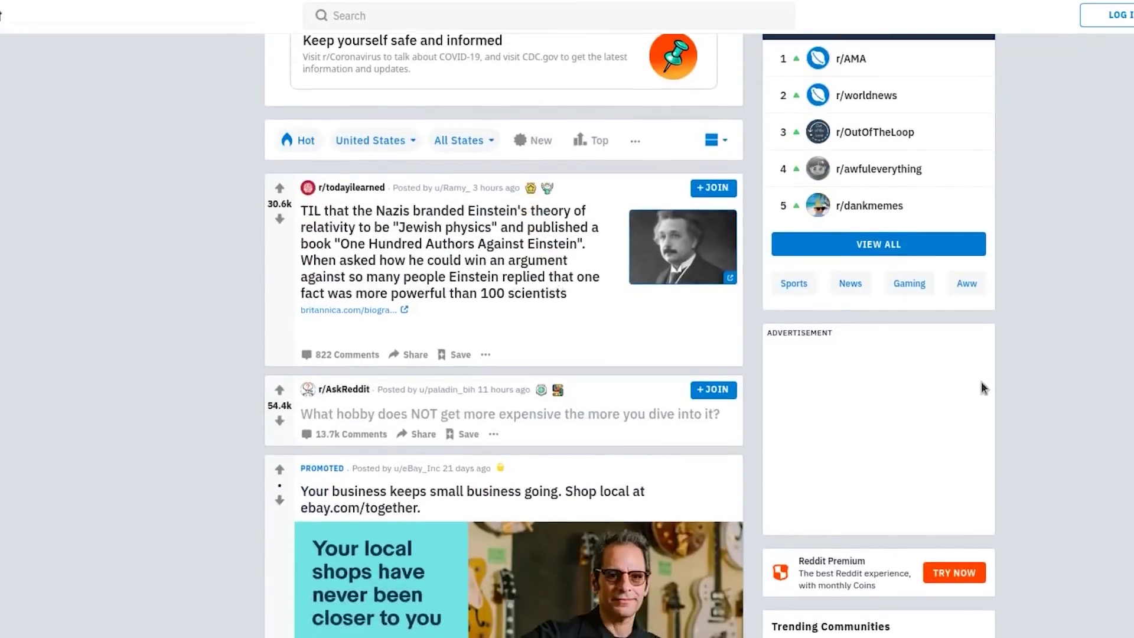
scroll(980, 388, down, 3)
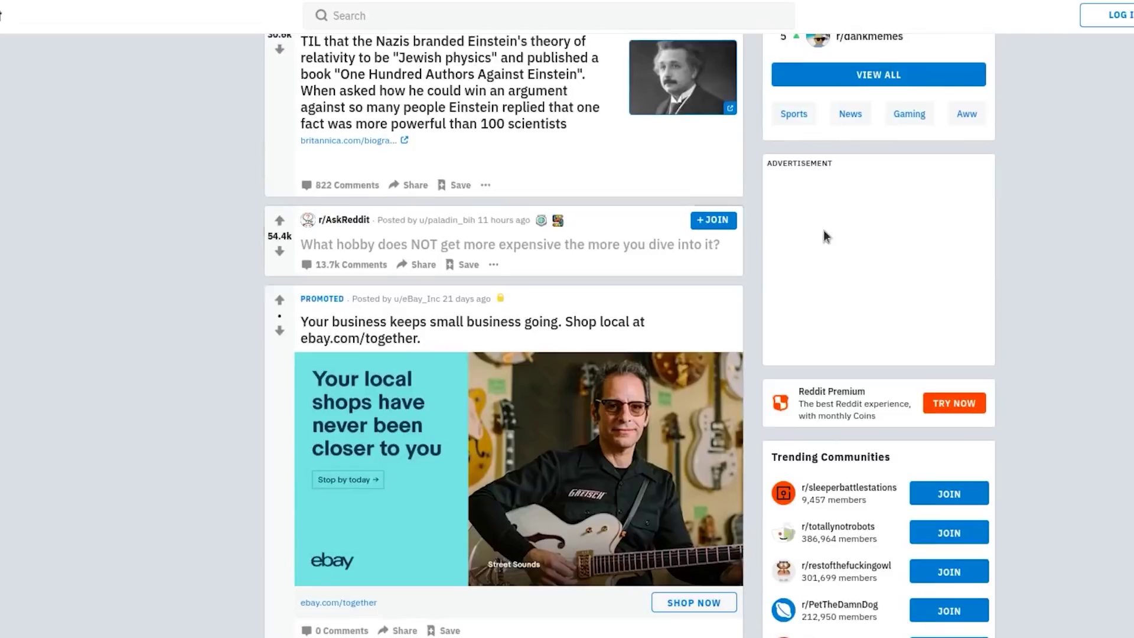
scroll(957, 253, down, 4)
scroll(1007, 268, down, 2)
scroll(1009, 270, down, 2)
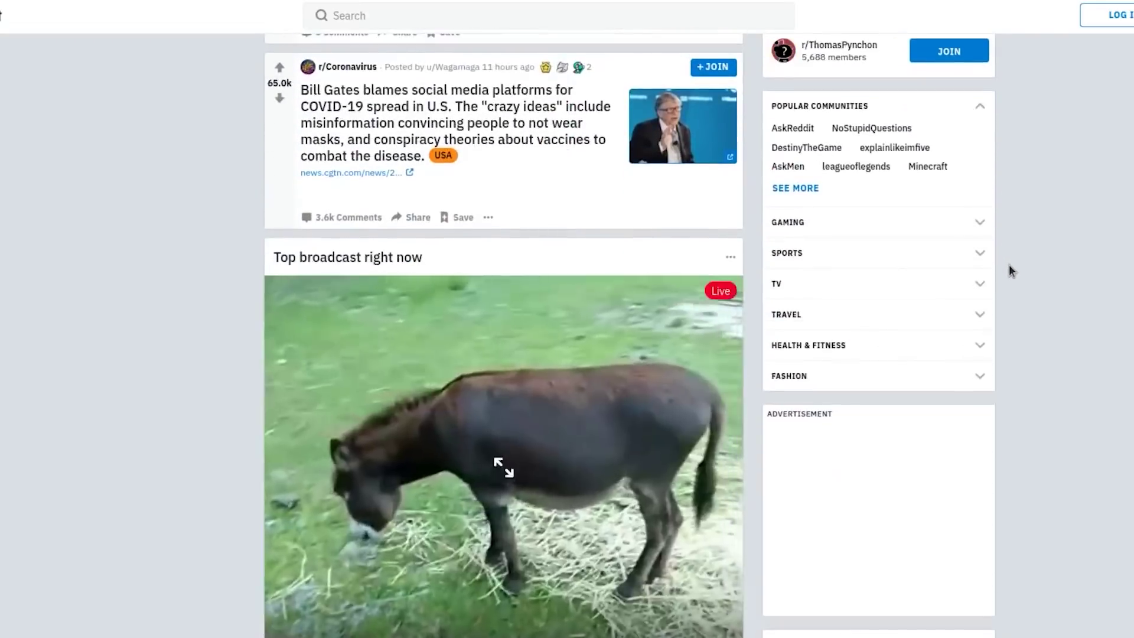
scroll(1010, 270, down, 3)
scroll(1009, 265, down, 1)
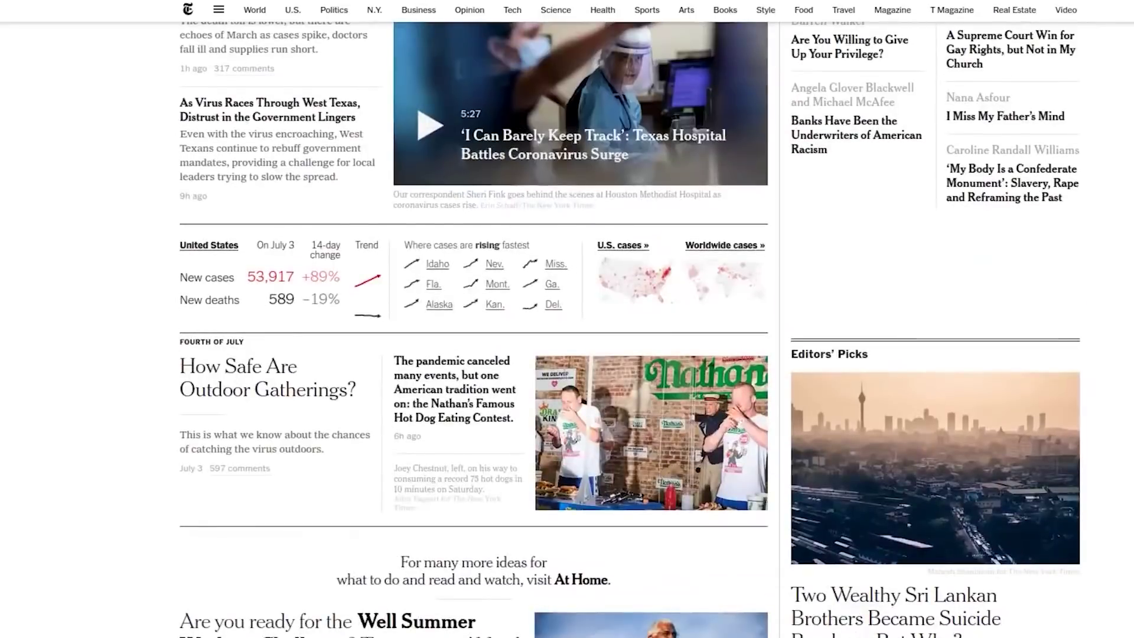
Step: Type 'msn' into the Firefox address bar, then dismiss the suggestions with Escape
click(488, 1)
text(msn)
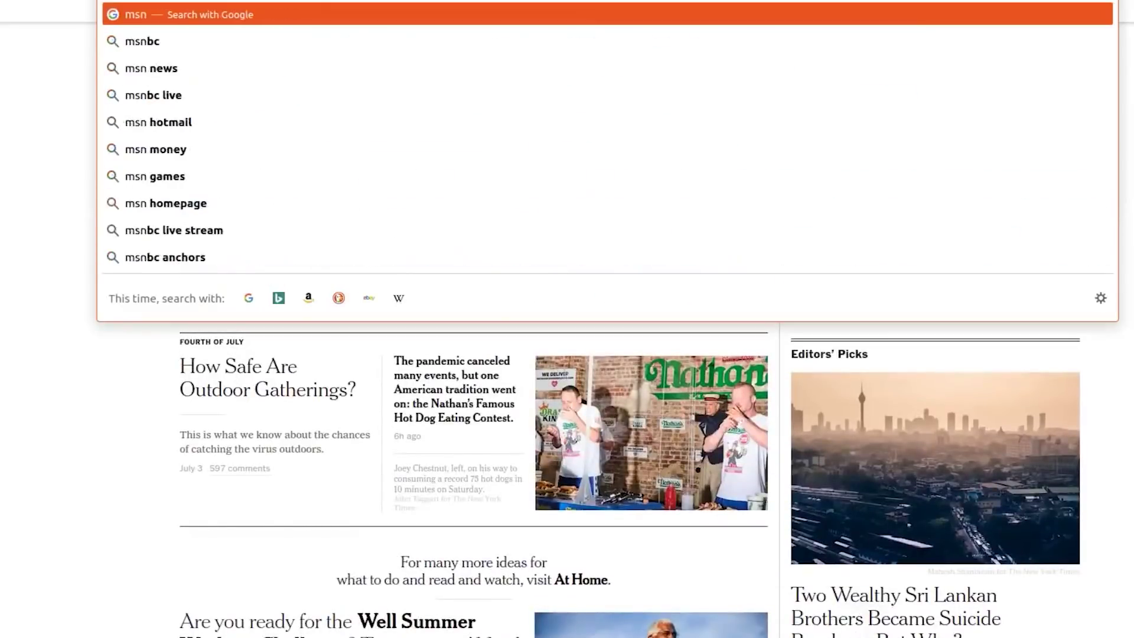
key(Escape)
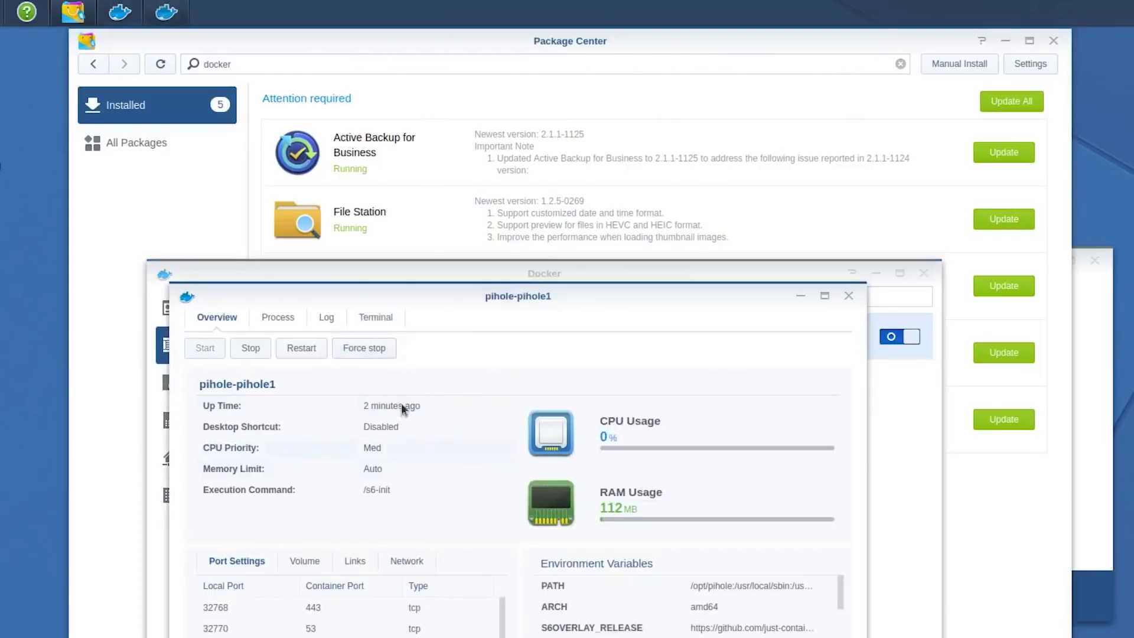
Step: Show pihole-pihole1's Process tab listing pihole-FTL, lighttpd and cron
click(266, 319)
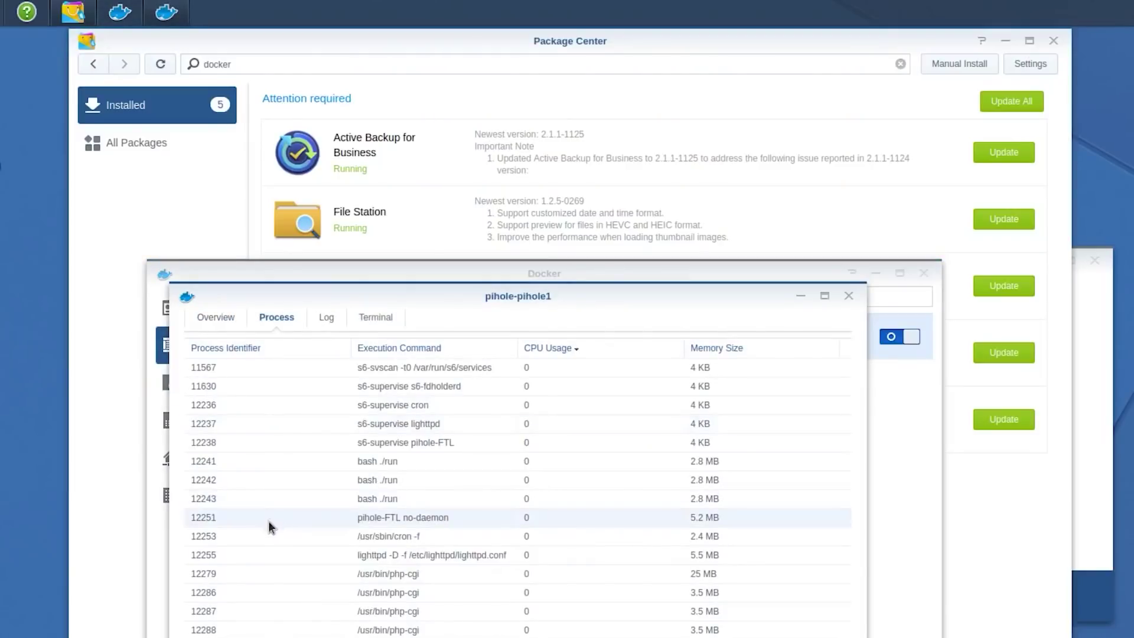